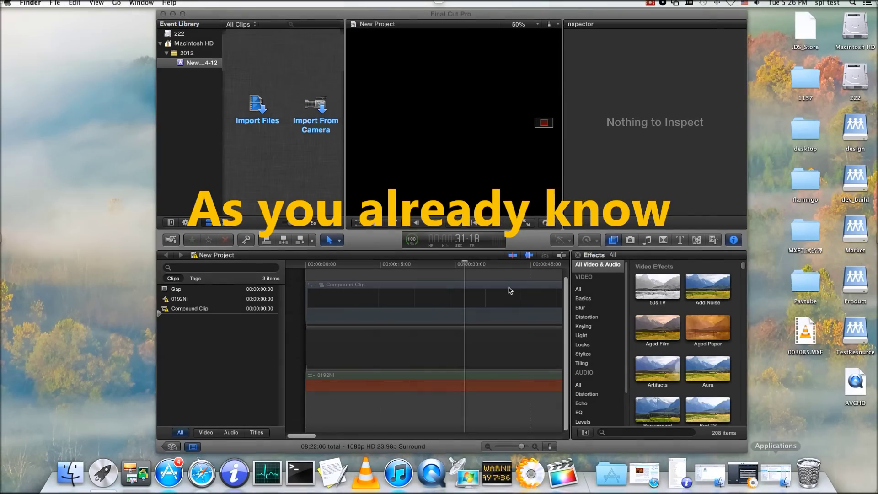
Bring Final Cut Pro to the front from the Dock to show its empty project.
click(269, 121)
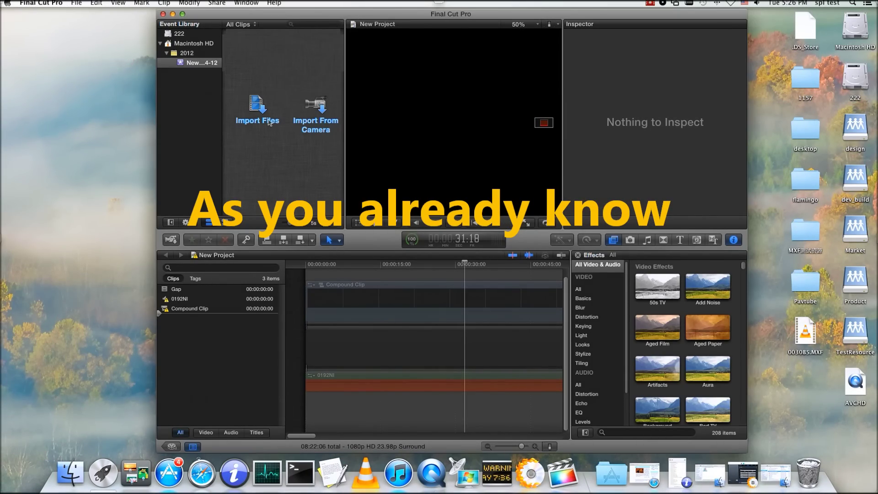
Start a media import, browse to the Desktop's flamingo folder, then cancel the import.
click(264, 116)
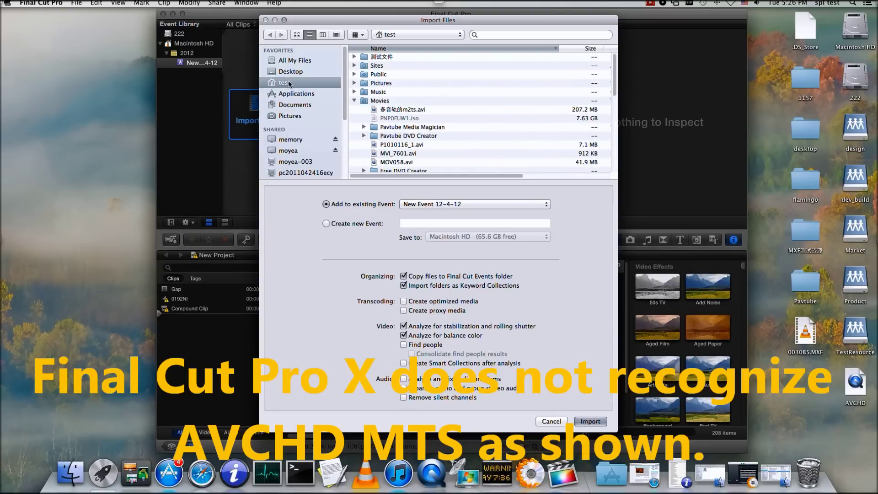
click(295, 73)
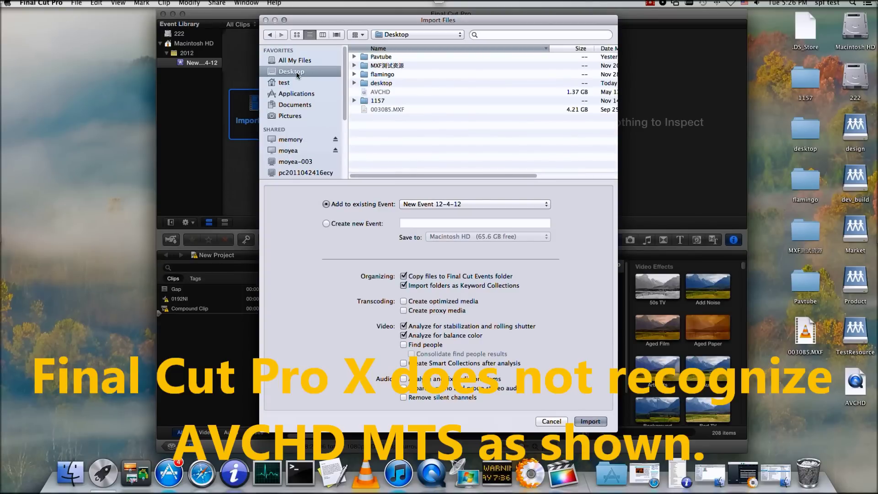
double_click(388, 75)
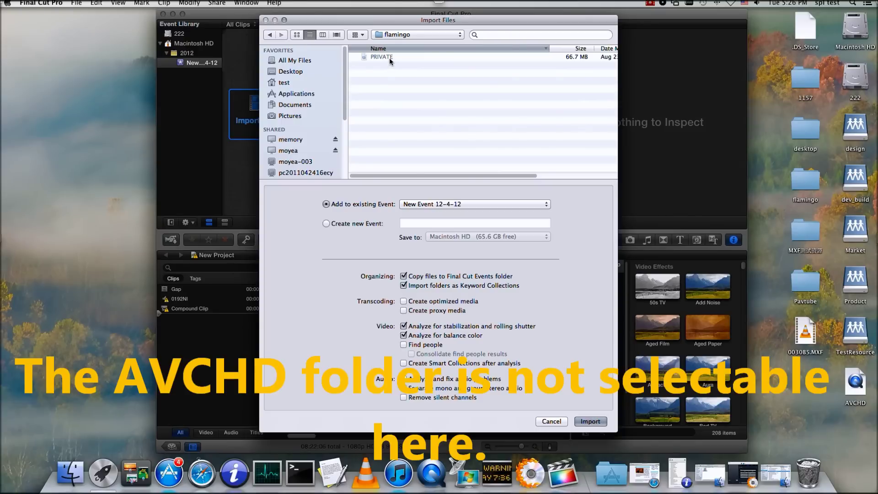
click(551, 421)
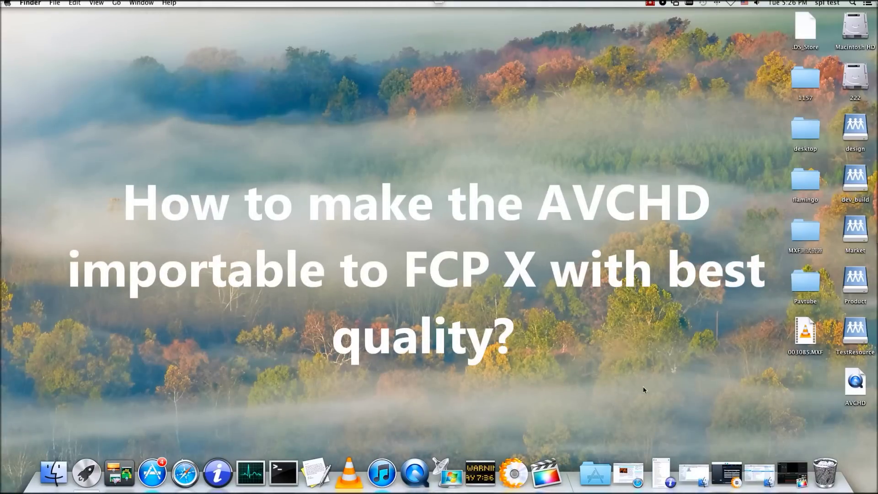
Launch Pavtube HD Video Converter.app from the Applications folder and continue with the trial version.
click(759, 477)
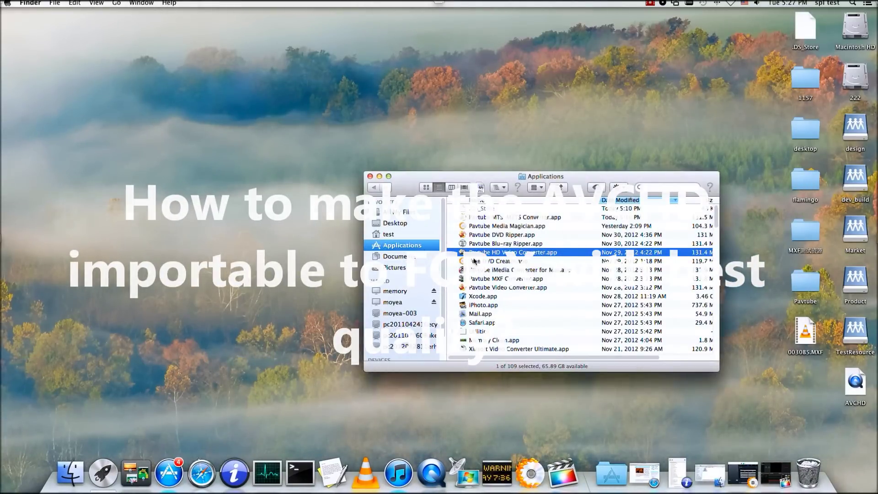
double_click(474, 253)
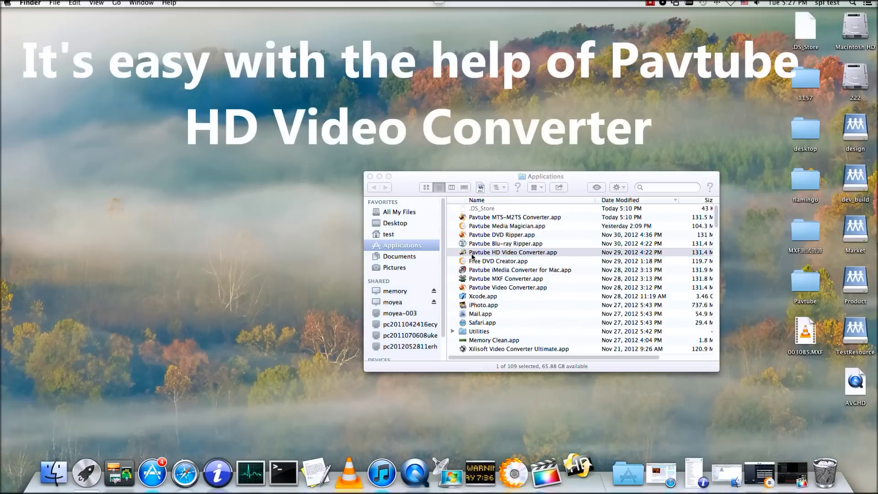
click(380, 177)
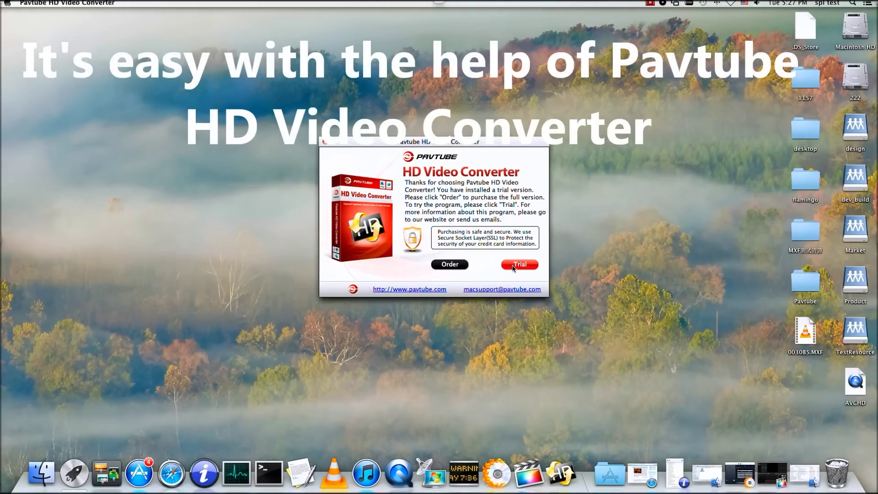
click(516, 266)
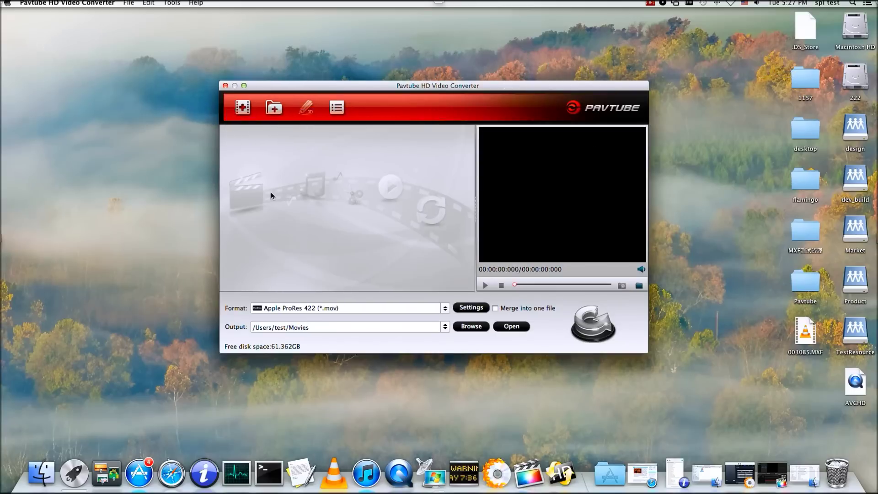
Add 00000.MTS from the Desktop's flamingo folder to the conversion list.
click(238, 113)
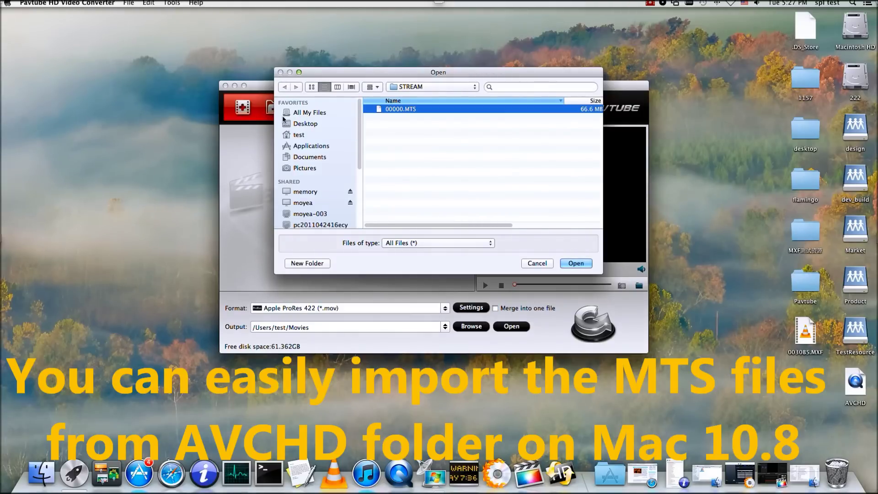
click(302, 125)
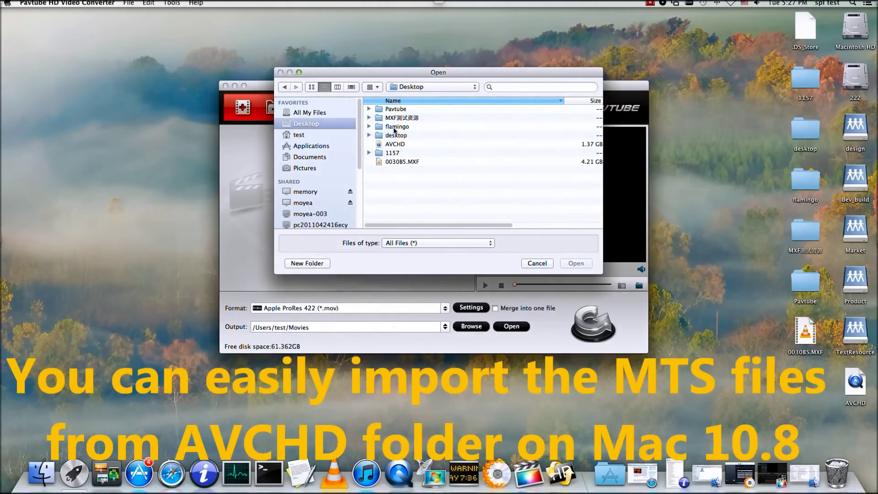
double_click(394, 132)
double_click(396, 109)
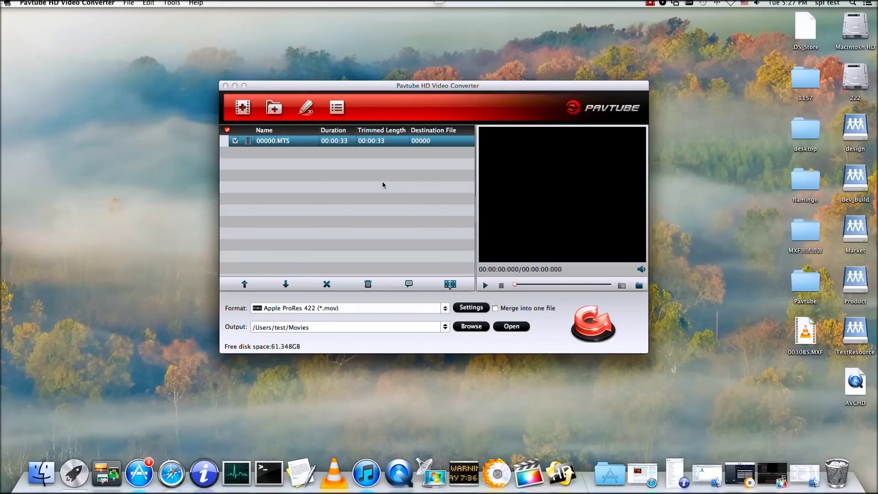
Play the 00000.MTS clip in the preview, then pause it.
click(485, 285)
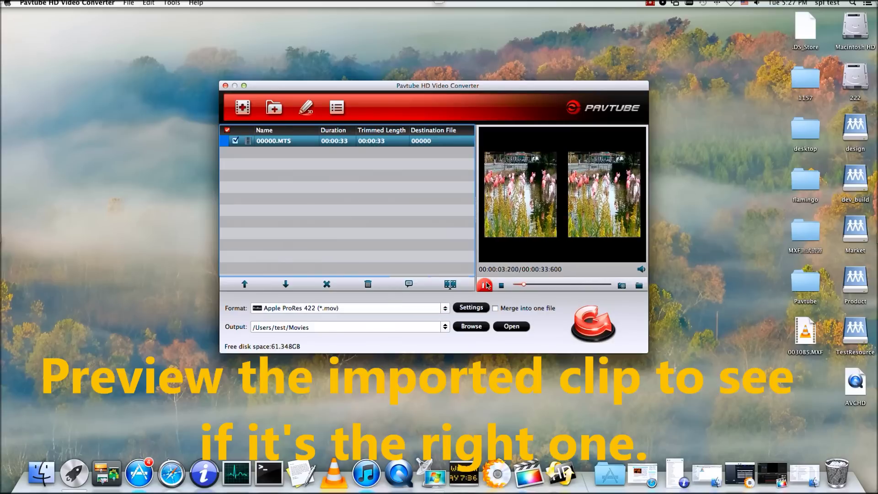
key(space)
click(377, 311)
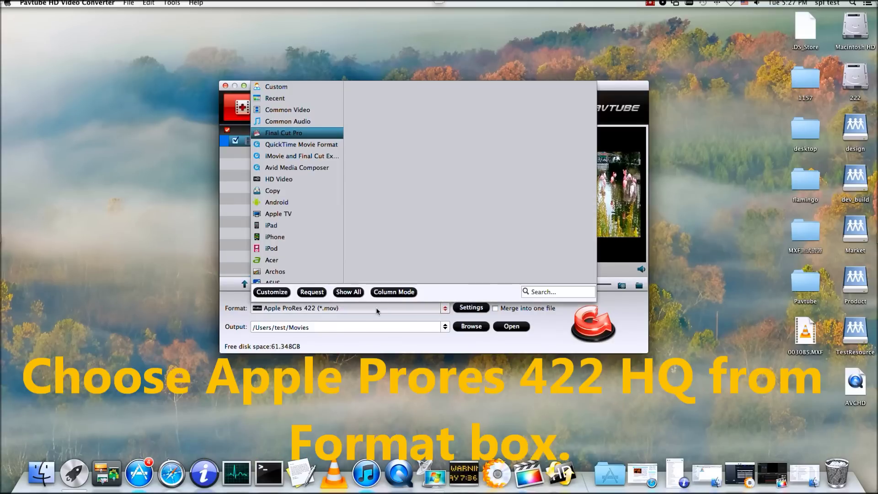
Choose Final Cut Pro > Apple ProRes 422(HQ) (*.mov) as the output format.
mouse_move(310, 138)
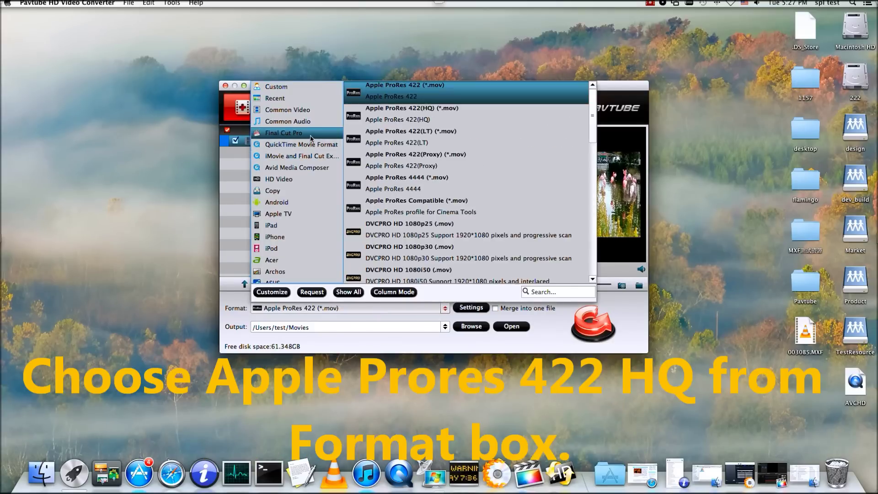
click(434, 119)
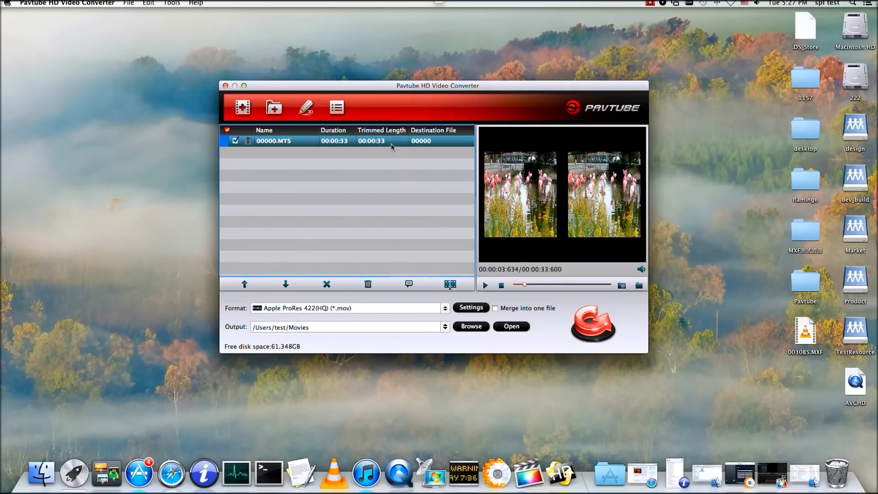
click(475, 309)
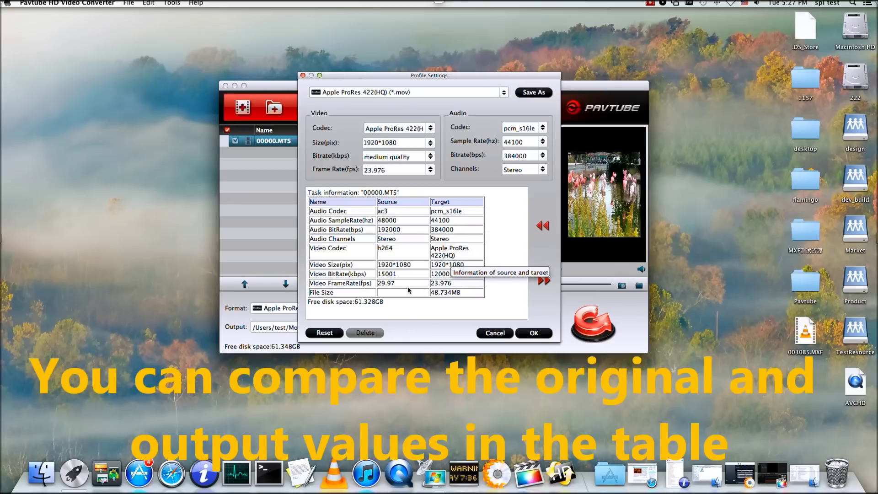
Set the frame rate to 29.97, keeping audio at Stereo, 44100 Hz and 384000 bps.
click(430, 171)
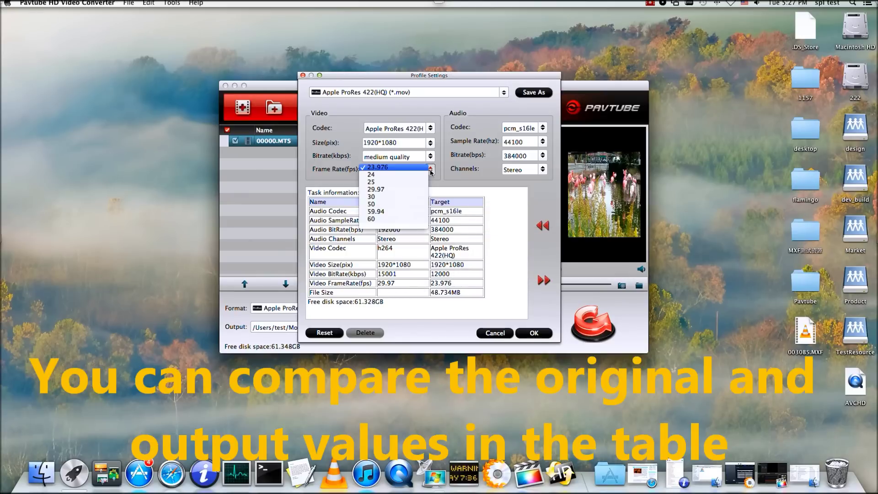
click(414, 190)
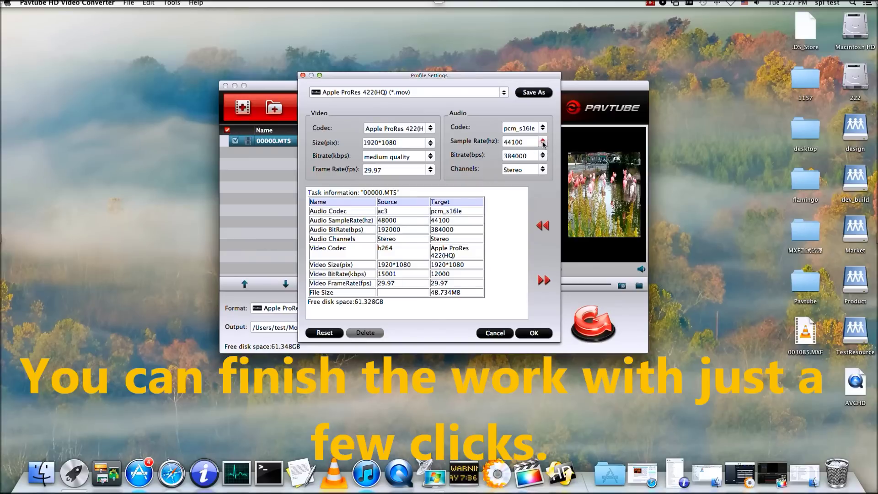
click(541, 171)
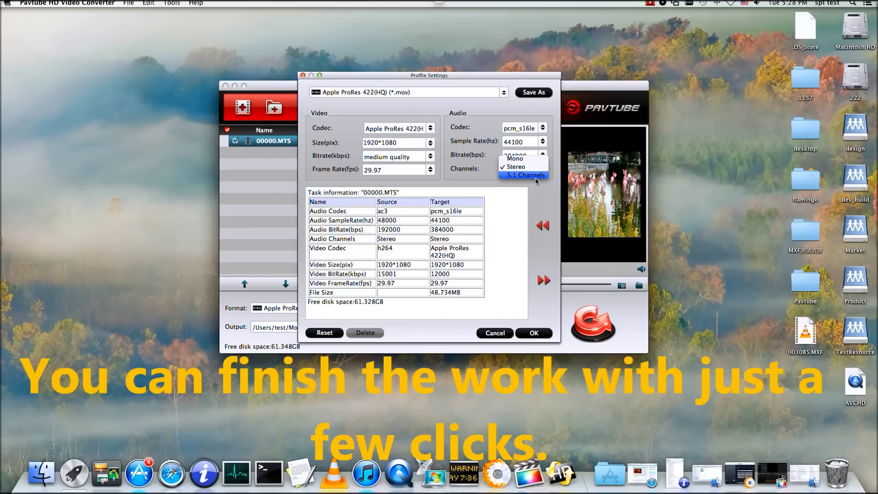
click(540, 197)
click(543, 142)
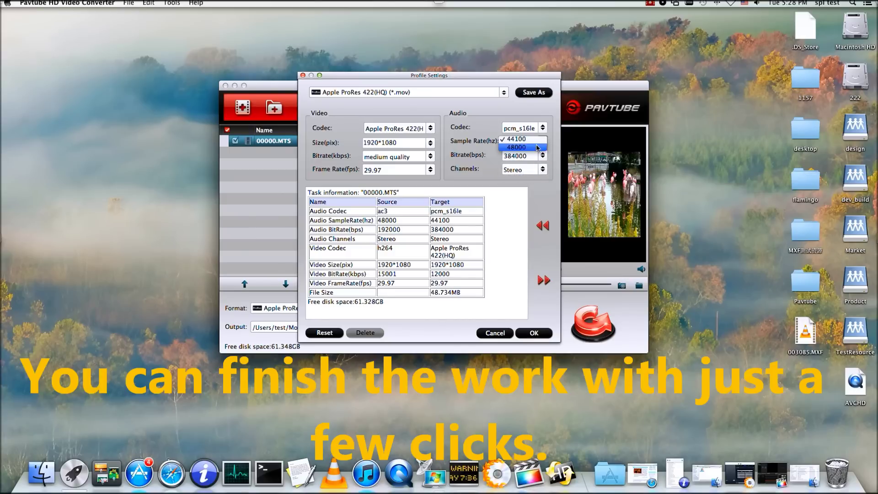
click(539, 139)
click(542, 156)
click(539, 201)
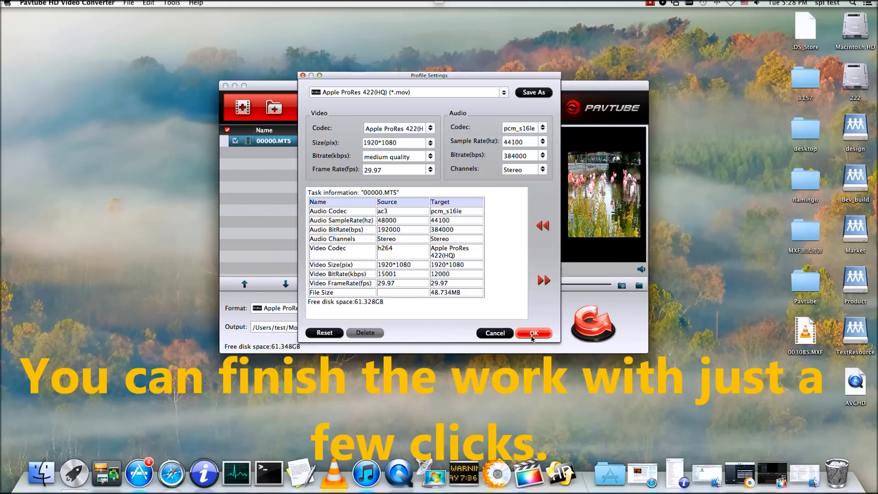
click(533, 333)
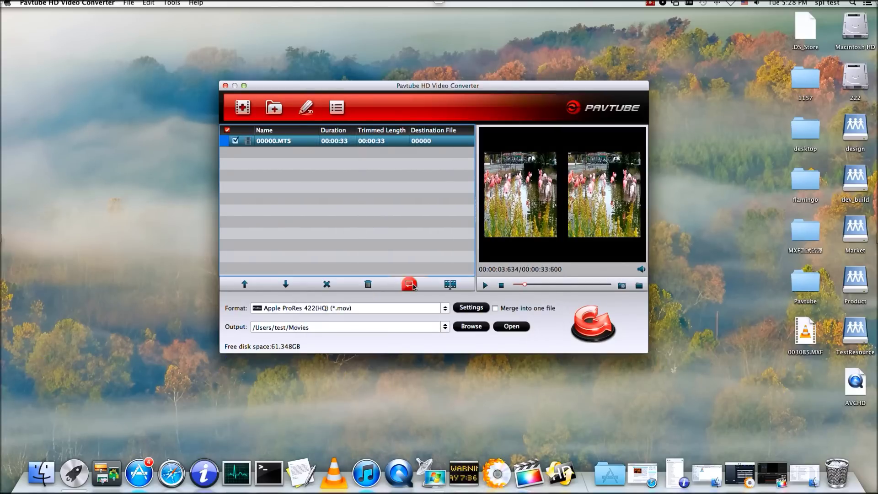
Trim the clip from 00:00:04:062 to 00:00:32:702 in the Video Editor, a 00:00:28:640 length.
click(306, 107)
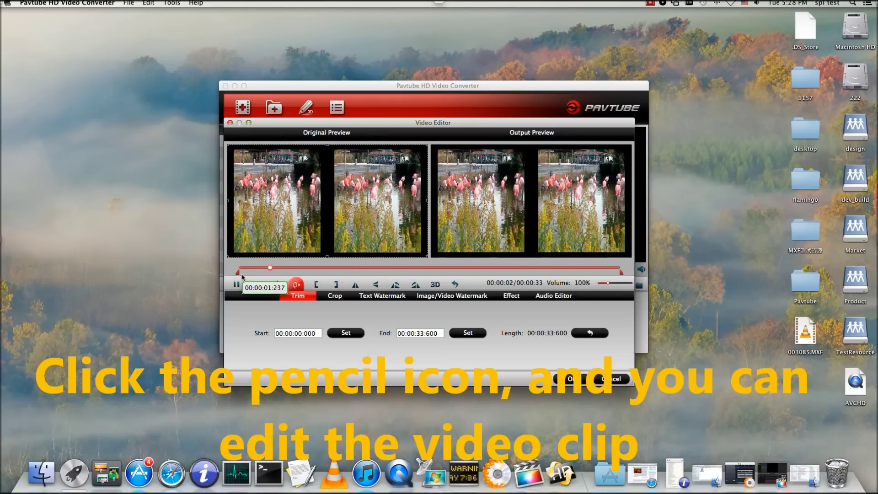
click(316, 285)
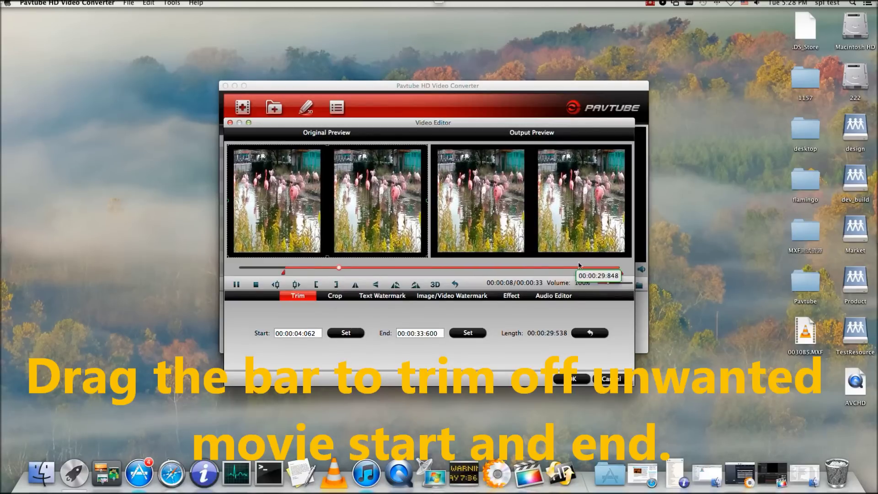
drag(621, 273, 610, 278)
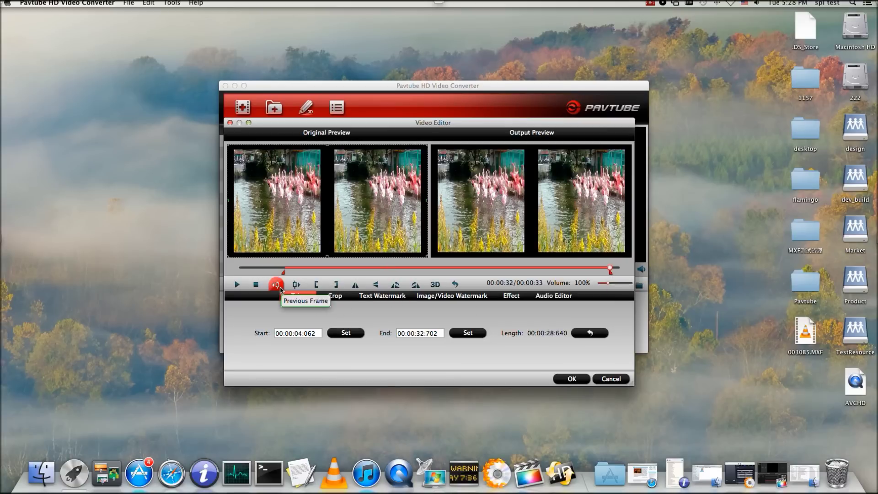
click(296, 285)
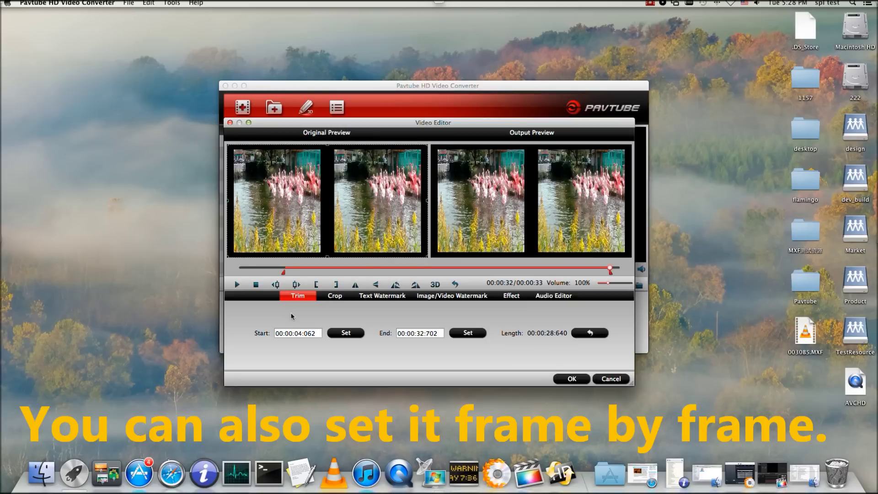
Crop away the black bars to left 48, top 44, size 1836 x 1000.
click(339, 297)
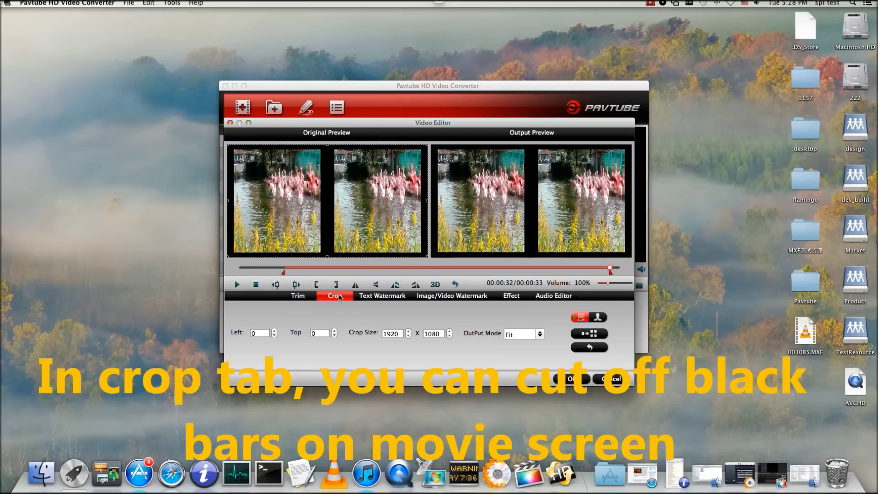
drag(328, 259, 330, 255)
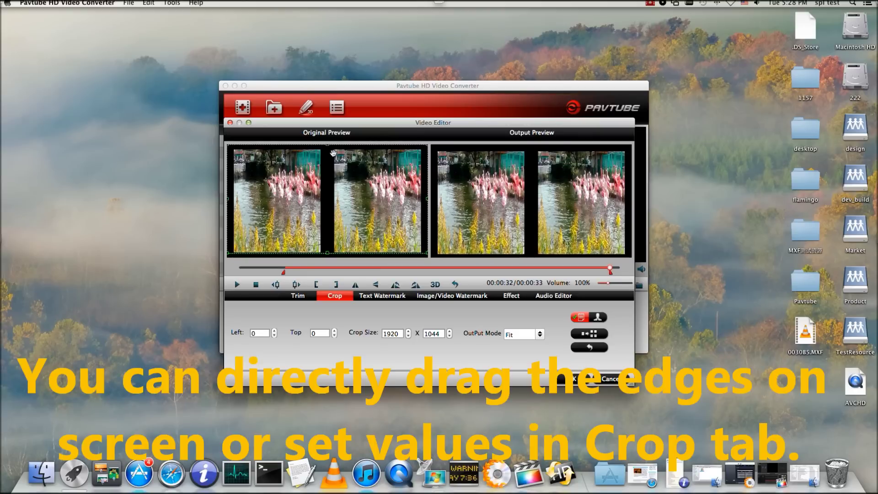
drag(329, 146, 328, 153)
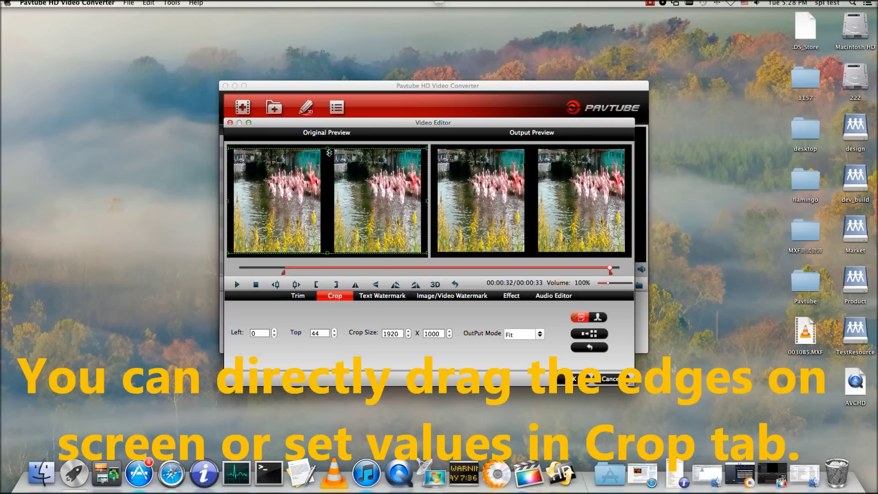
drag(428, 204, 424, 204)
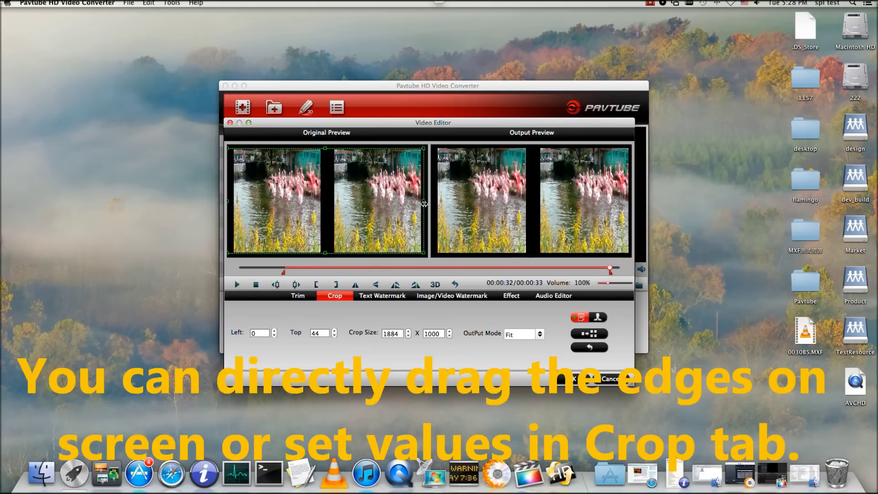
drag(229, 203, 236, 203)
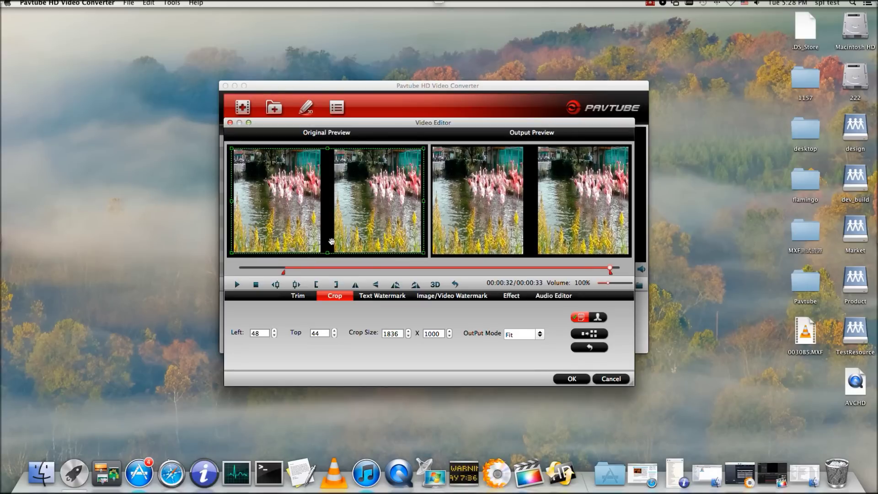
click(379, 296)
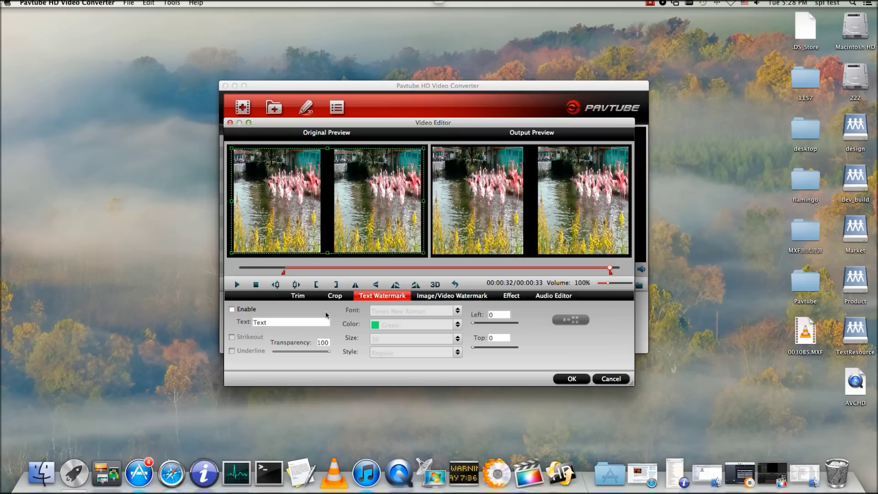
Toggle the text watermark on and back off, then review the image/video watermark options.
click(235, 312)
click(236, 312)
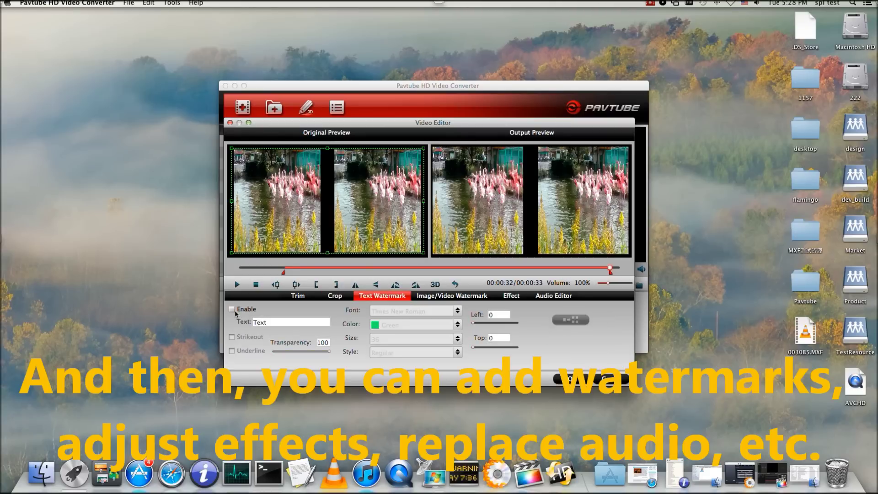
click(430, 297)
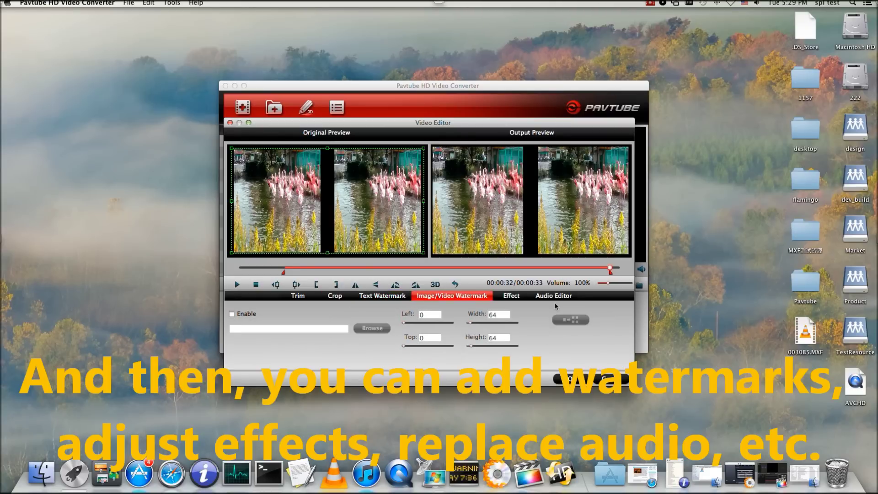
click(516, 296)
Raise the picture brightness to 10 and the clip volume to 122%.
drag(475, 319, 476, 334)
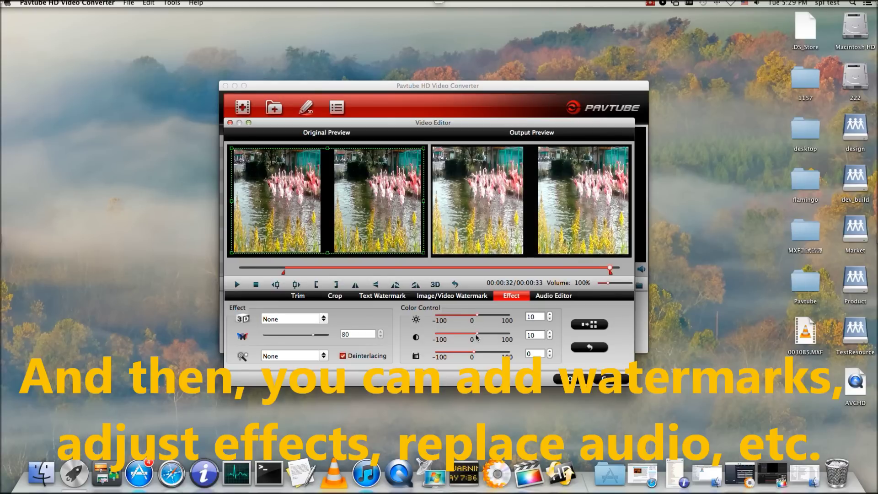
click(554, 295)
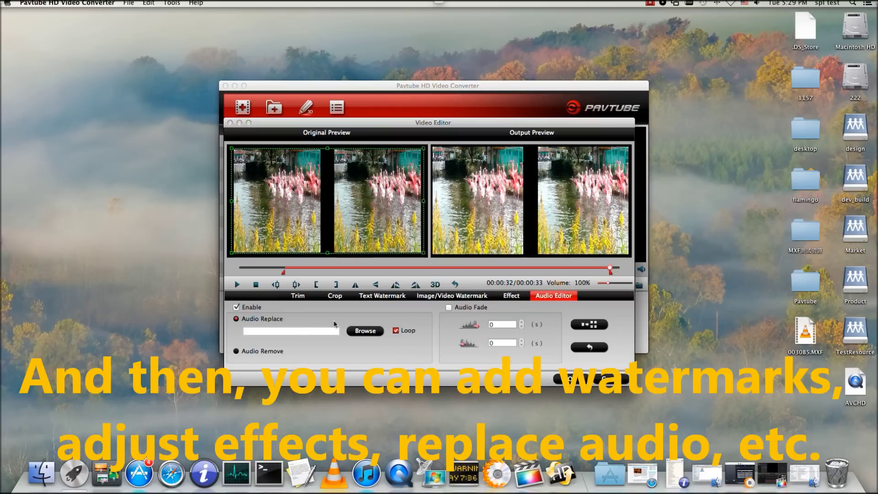
click(605, 295)
drag(609, 286, 610, 285)
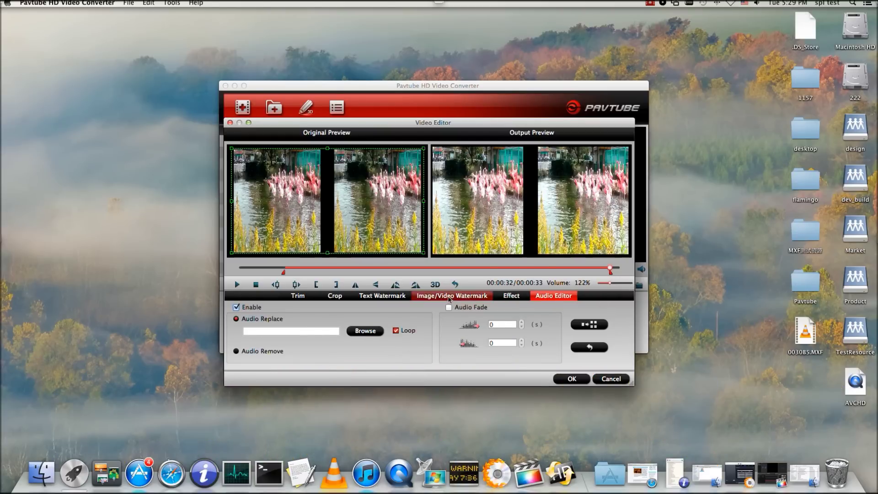
click(512, 295)
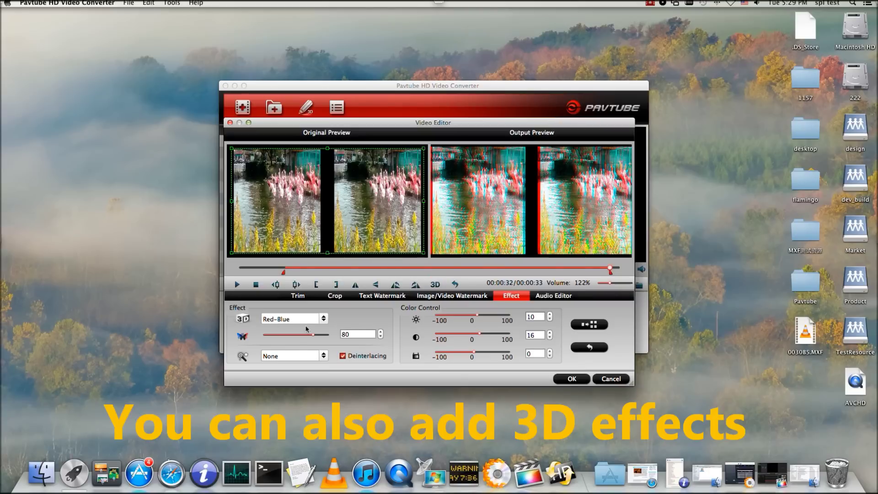
Preview Red-Blue and Red-Green 3D effects, reset 3D to None, and close the Video Editor.
click(320, 321)
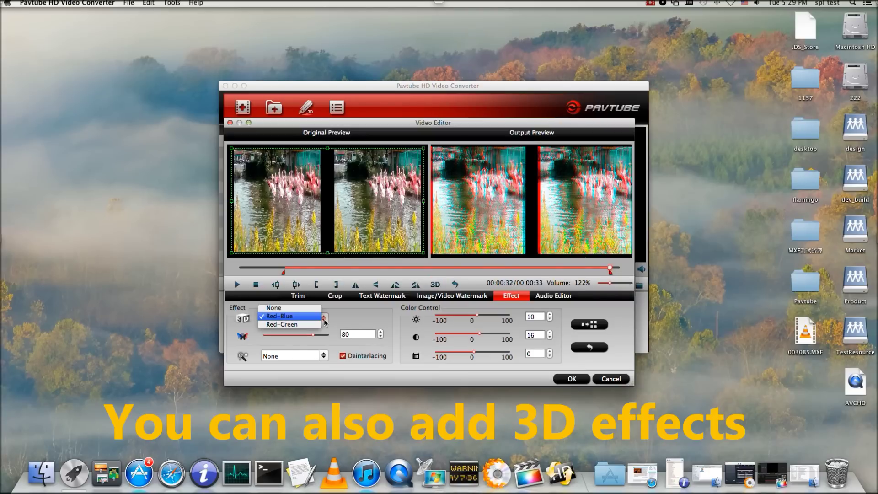
click(314, 311)
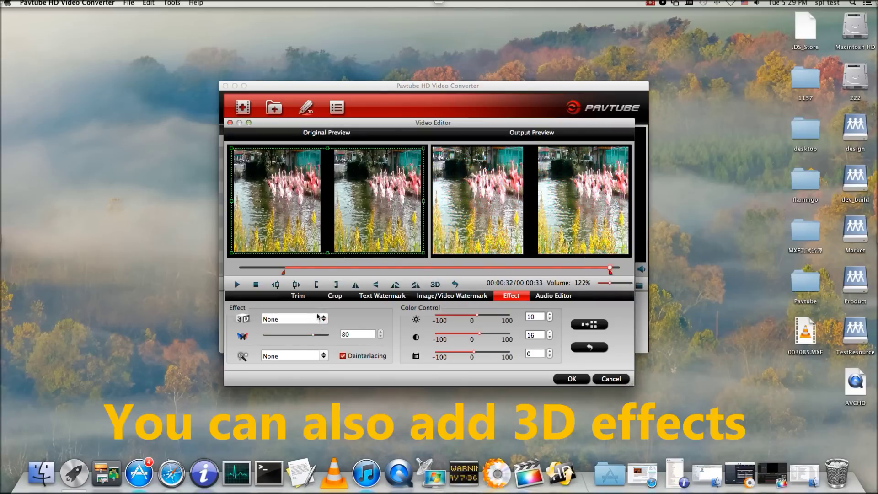
click(322, 319)
click(320, 326)
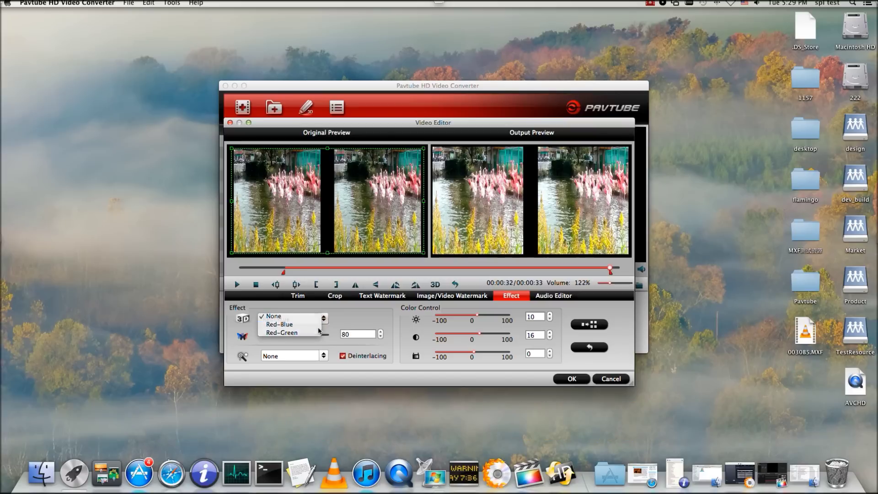
click(321, 318)
click(319, 327)
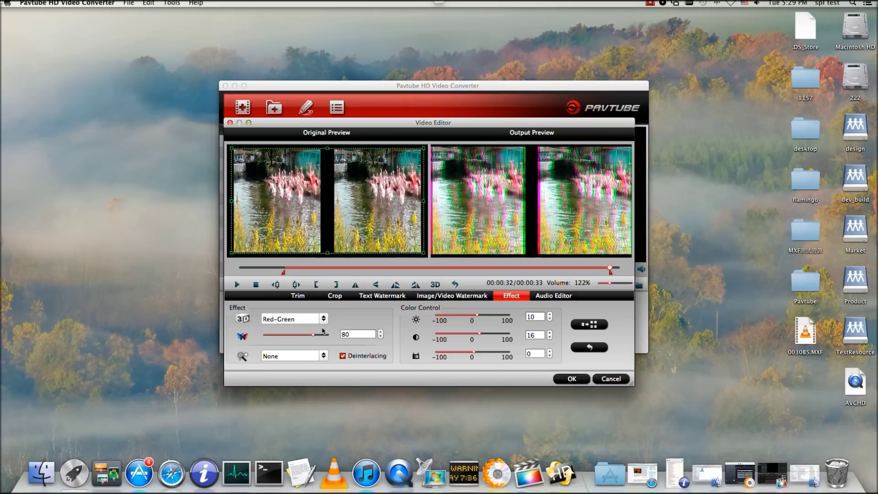
click(321, 319)
click(306, 299)
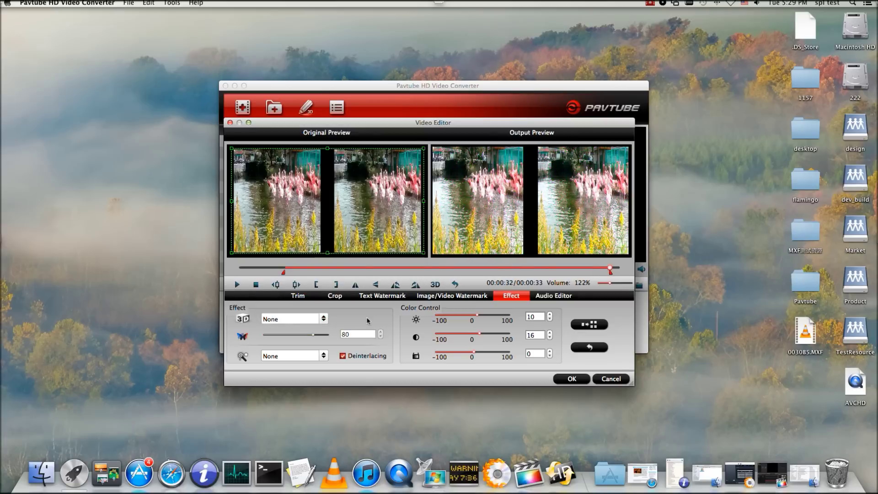
click(570, 379)
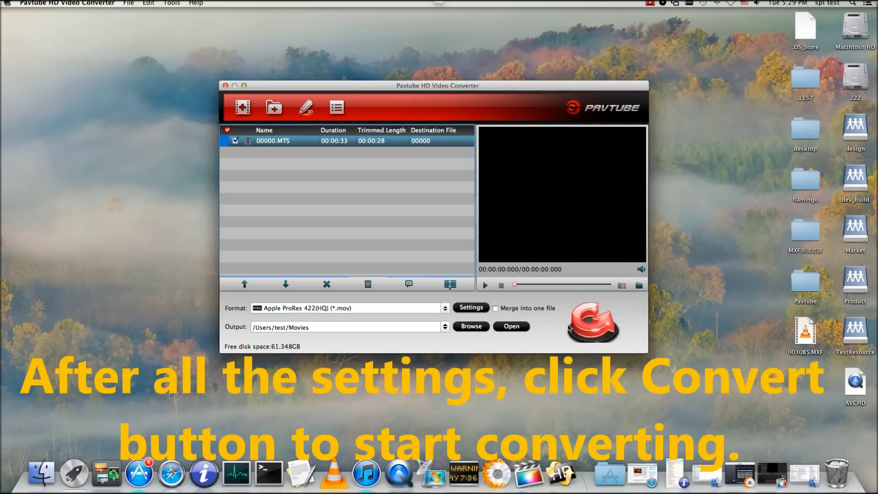
Convert 00000.MTS to Apple ProRes 422 (HQ) 00000.mov and dismiss the completed conversion report.
click(569, 328)
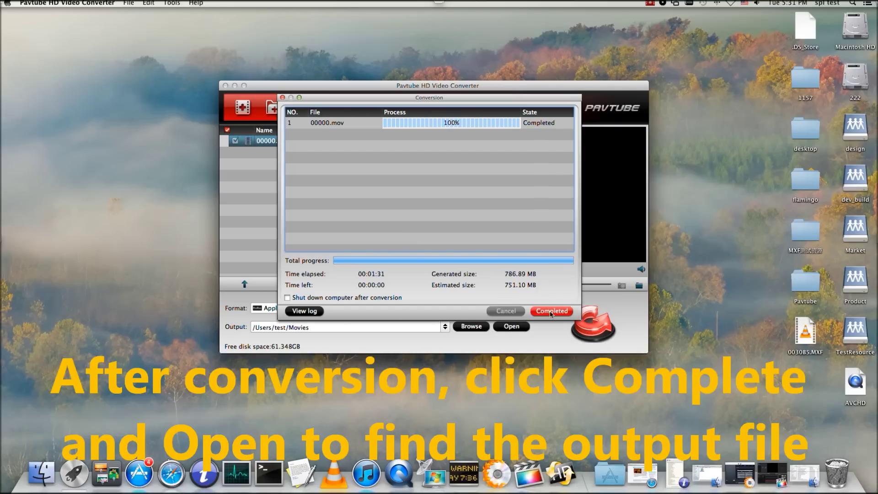
click(551, 312)
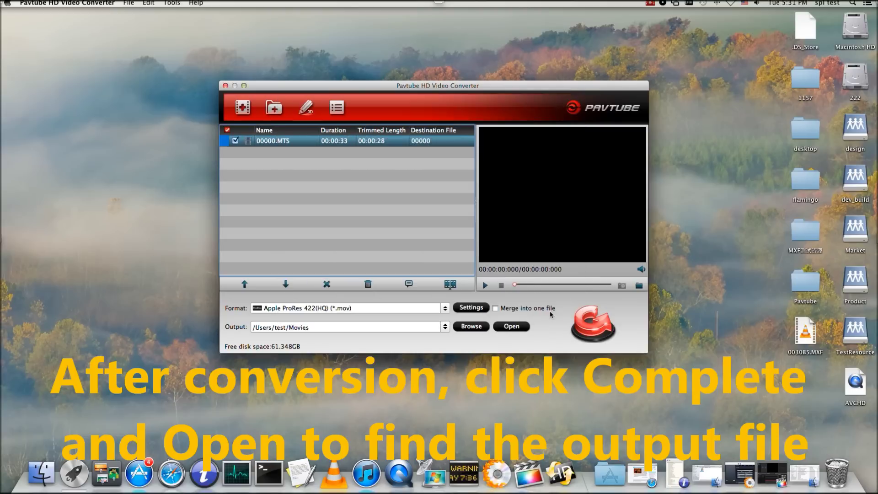
Reveal the converted 00000.mov (825.6 MB) in Finder's Movies folder, then return to Final Cut Pro.
click(522, 328)
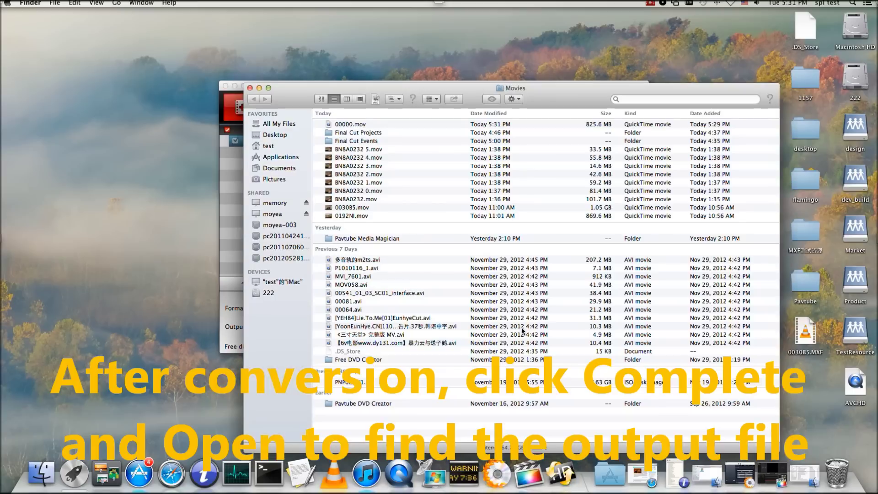
drag(401, 99, 522, 140)
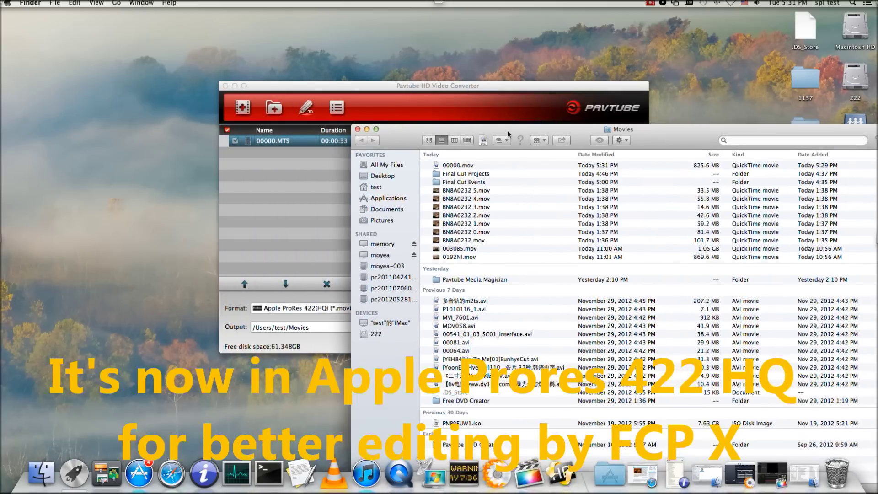
click(474, 171)
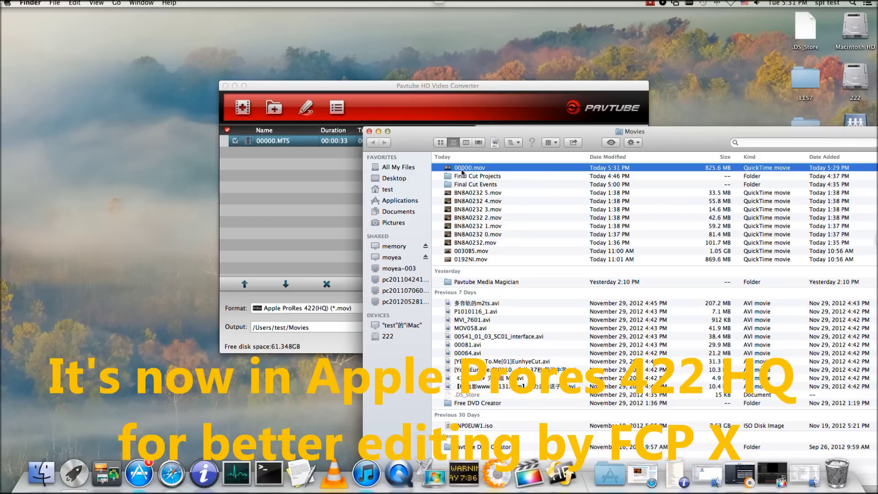
click(770, 478)
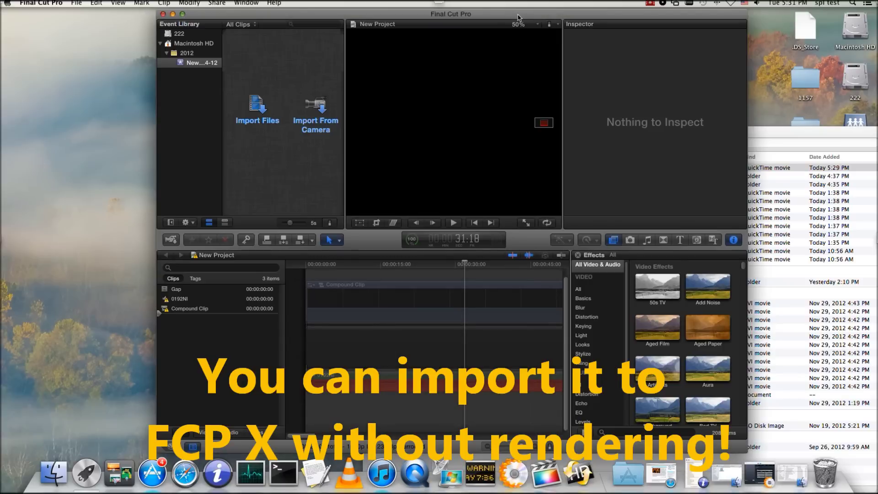
Open Final Cut Pro's Import Files dialog and browse back to the home folder listing.
drag(518, 17, 436, 18)
click(175, 114)
click(355, 100)
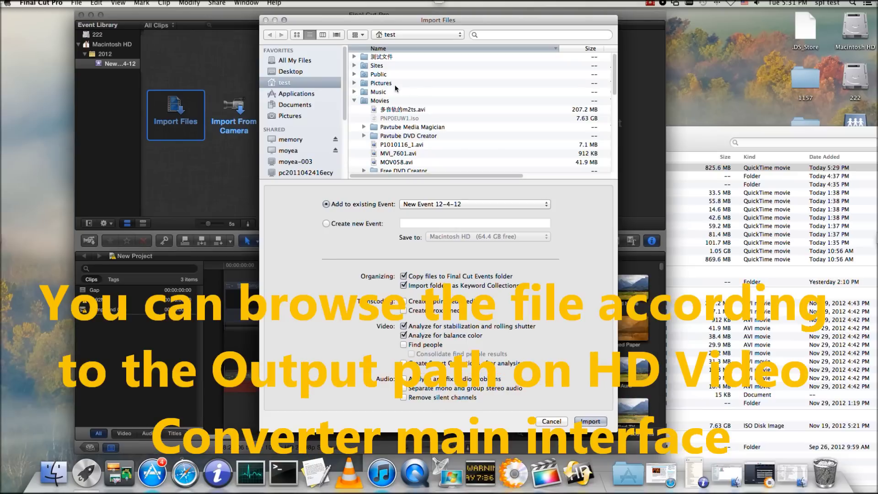
click(293, 73)
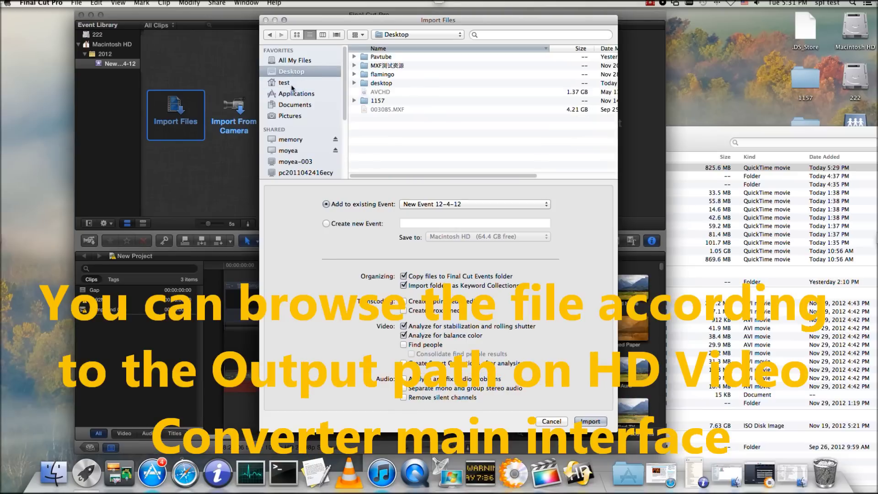
click(286, 83)
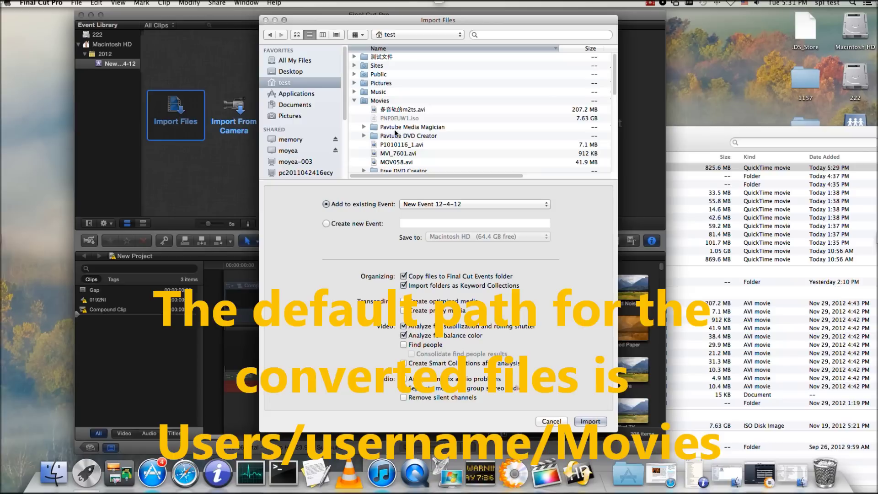
Import 00000.mov from the Movies folder into the New Event 12-4-12 event.
scroll(396, 133, down, 1)
scroll(395, 133, down, 3)
scroll(395, 133, down, 4)
scroll(396, 133, down, 3)
scroll(396, 133, down, 1)
scroll(395, 133, down, 1)
scroll(395, 133, down, 1)
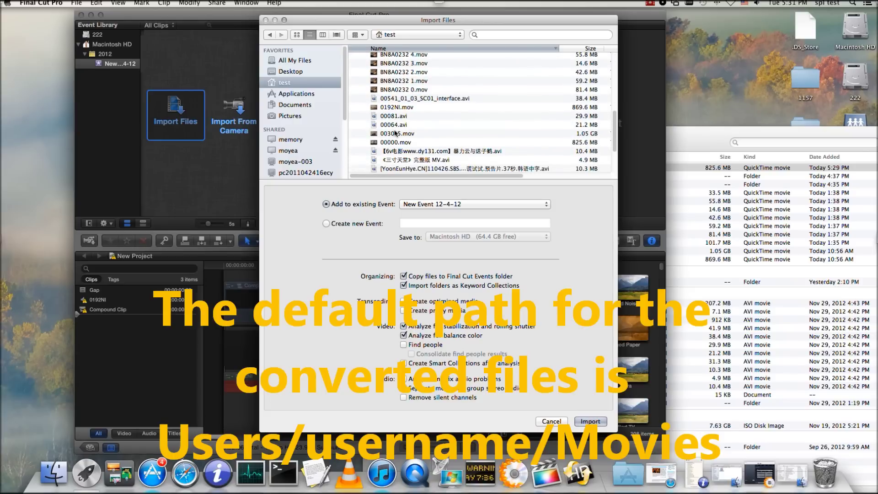
click(396, 143)
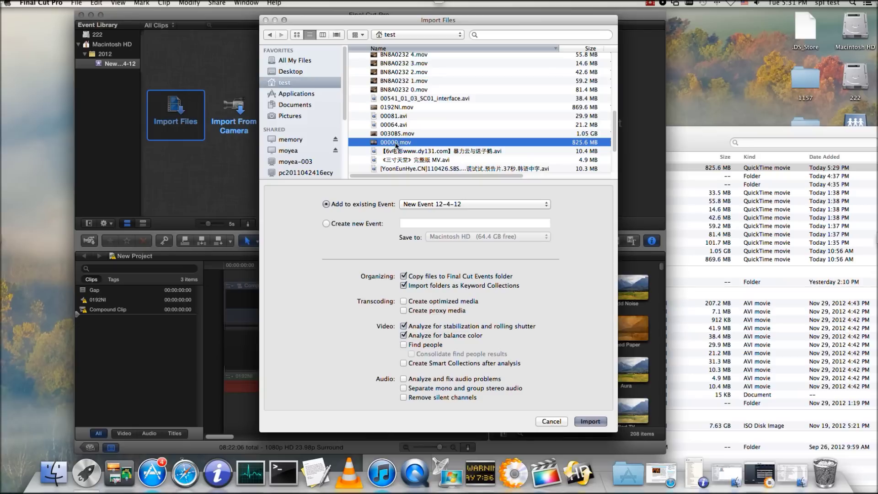
double_click(396, 143)
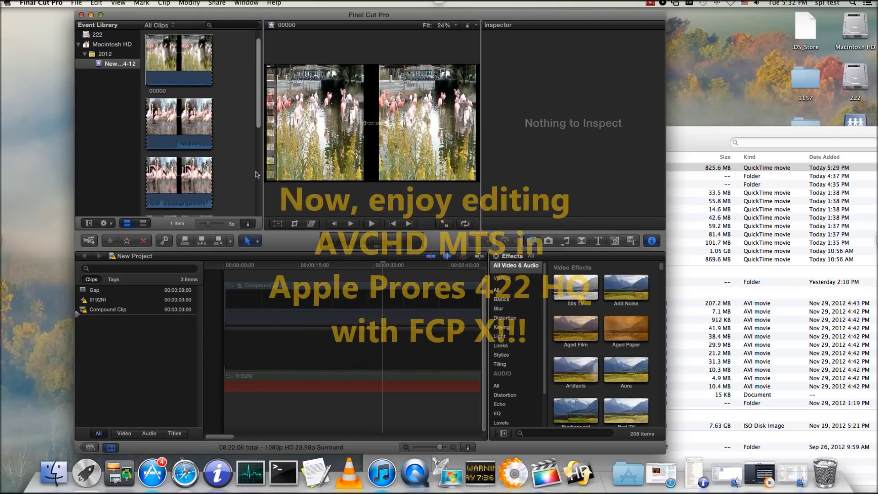
Select the imported 00000 clip (00:00:30:06) in the Event Browser and play it back.
click(192, 133)
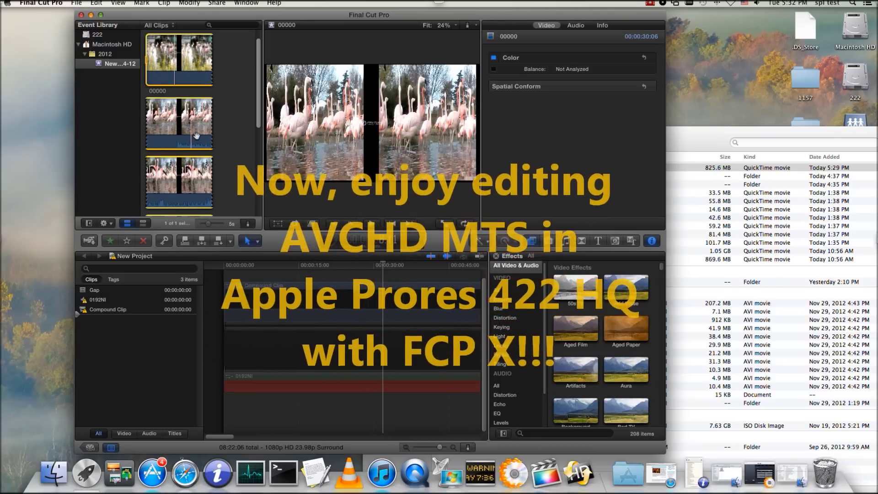
scroll(195, 135, down, 1)
scroll(196, 136, down, 3)
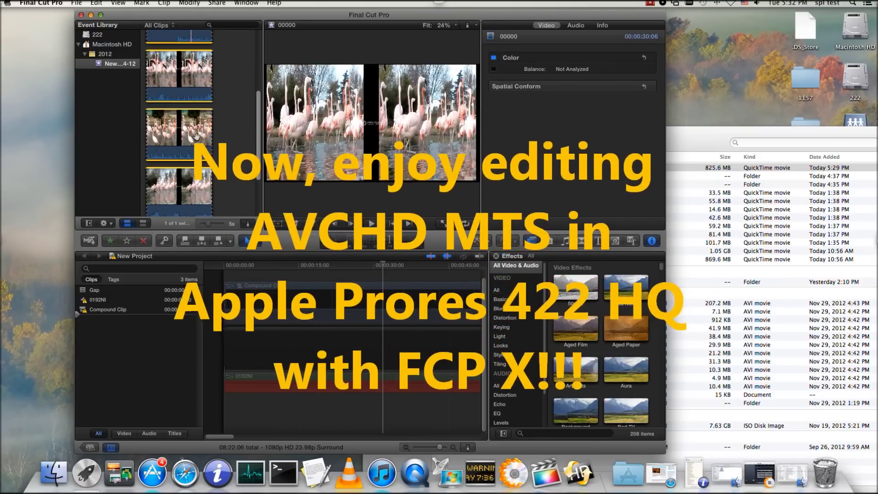
scroll(196, 136, up, 5)
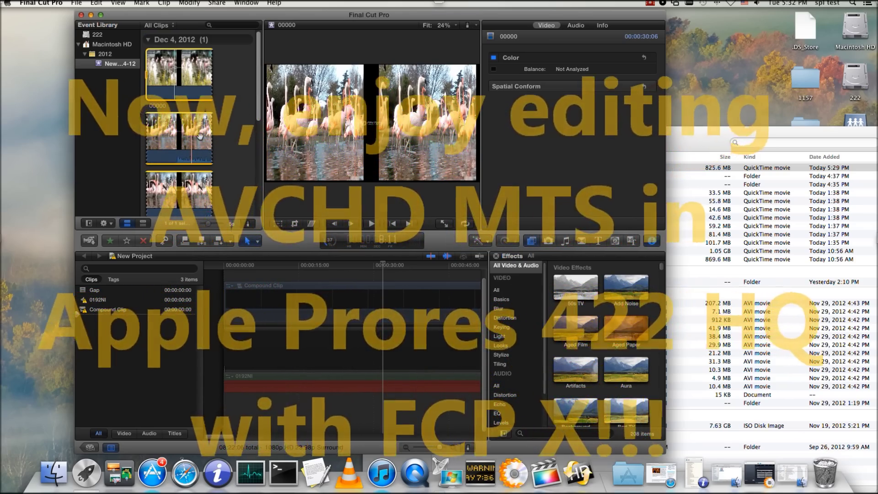
key(space)
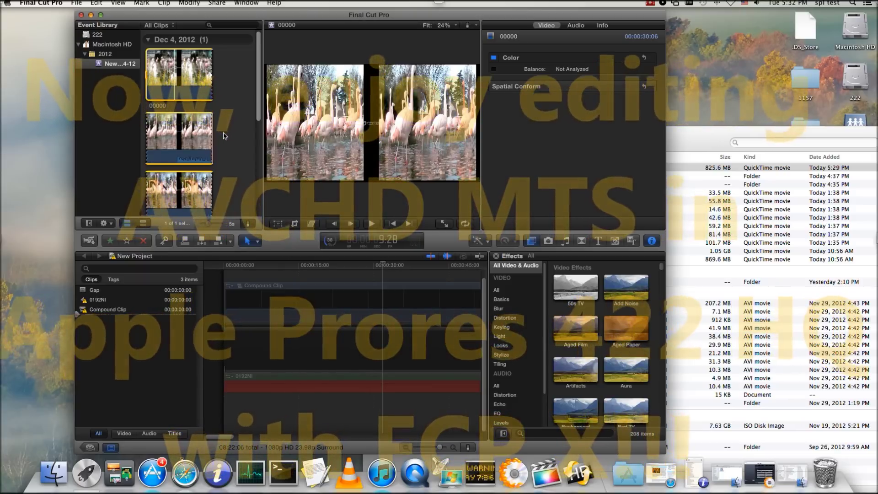